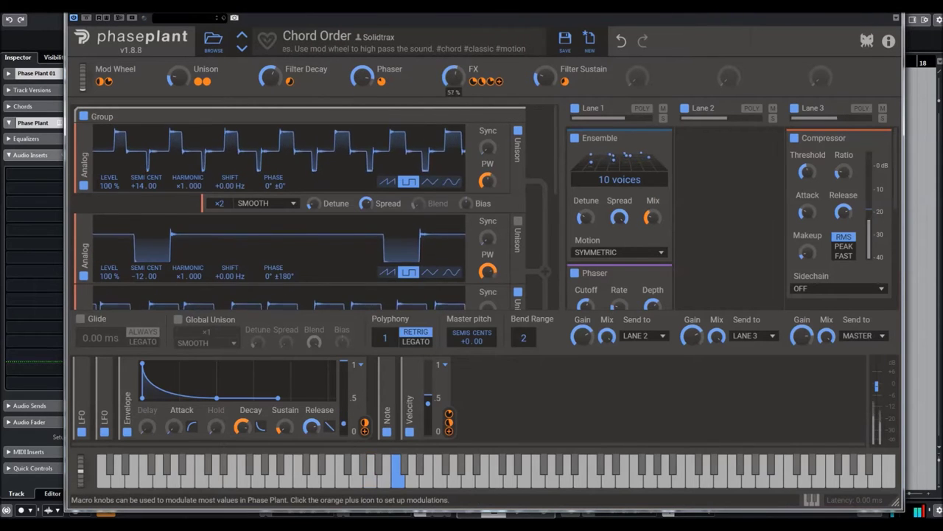
# Turn up the Filter Sustain macro on the Chord Order preset and move the mod wheel
pyautogui.moveTo(544, 77); pyautogui.dragTo(565, 114)
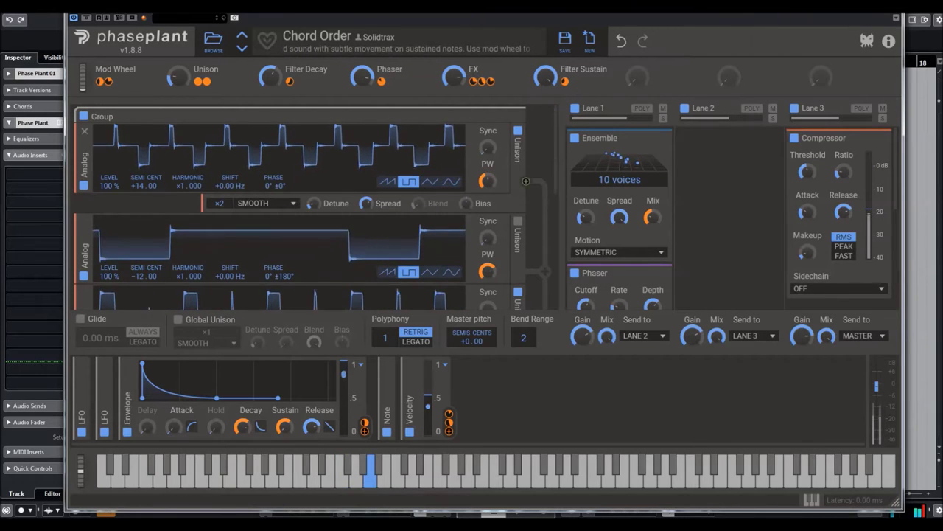
pyautogui.moveTo(82, 65); pyautogui.dragTo(96, 79)
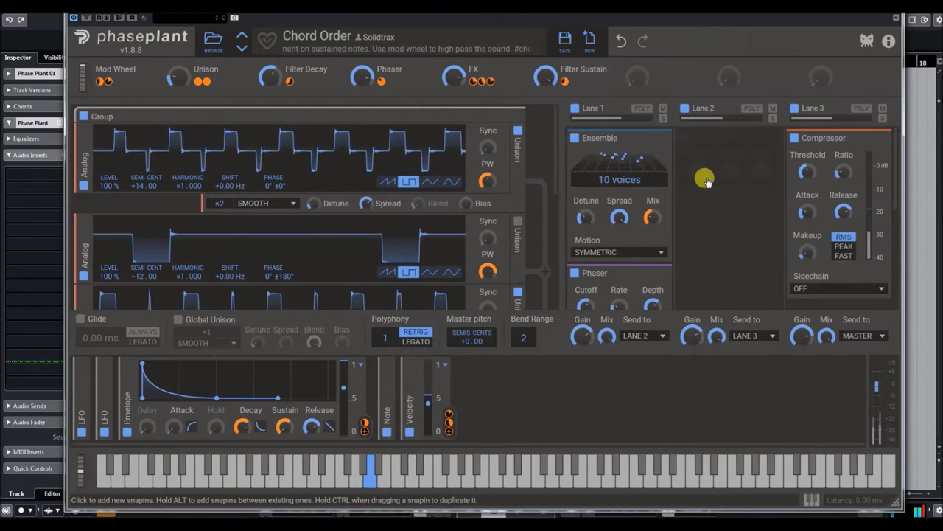
# Add an Ensemble snapin to Lane 2, followed by a Trance Gate below it
pyautogui.moveTo(893, 182); pyautogui.dragTo(905, 301)
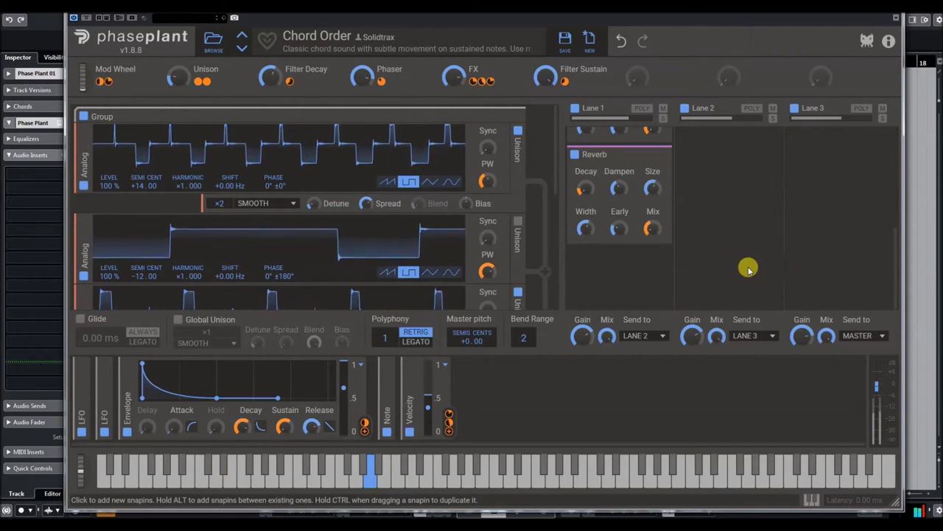
pyautogui.scroll(3, 746, 265)
pyautogui.scroll(3, 730, 211)
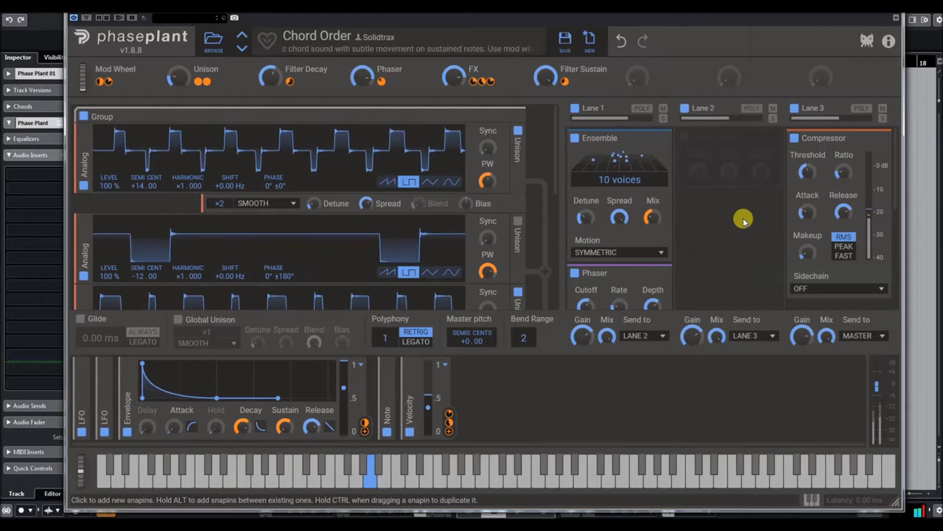
pyautogui.click(715, 161)
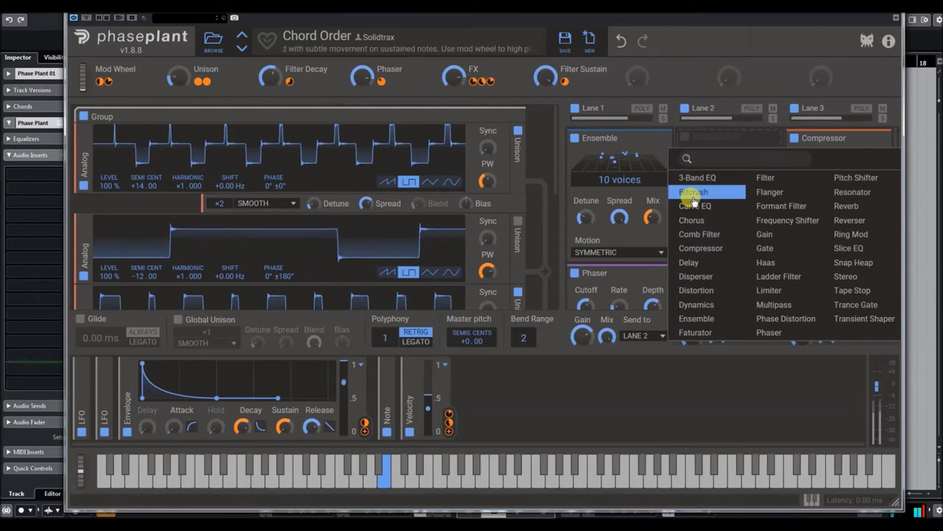
pyautogui.click(696, 318)
pyautogui.click(715, 272)
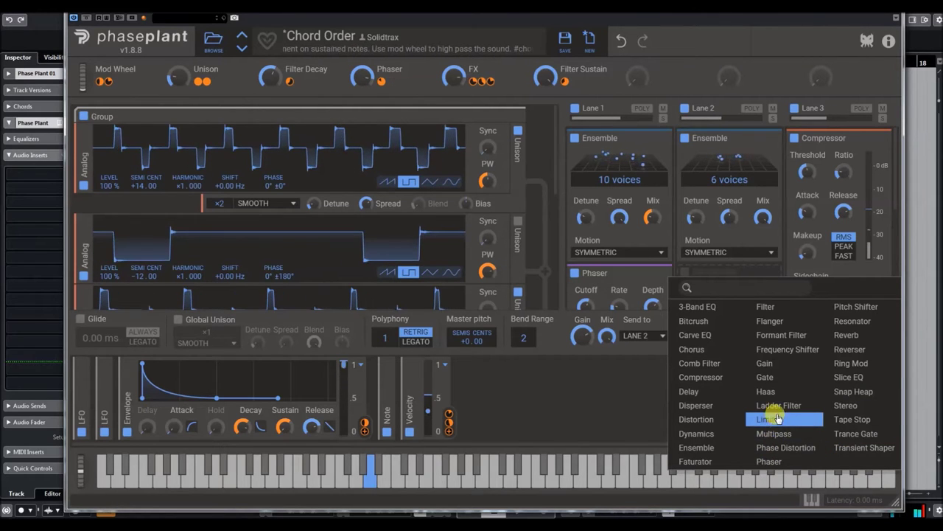
pyautogui.click(855, 434)
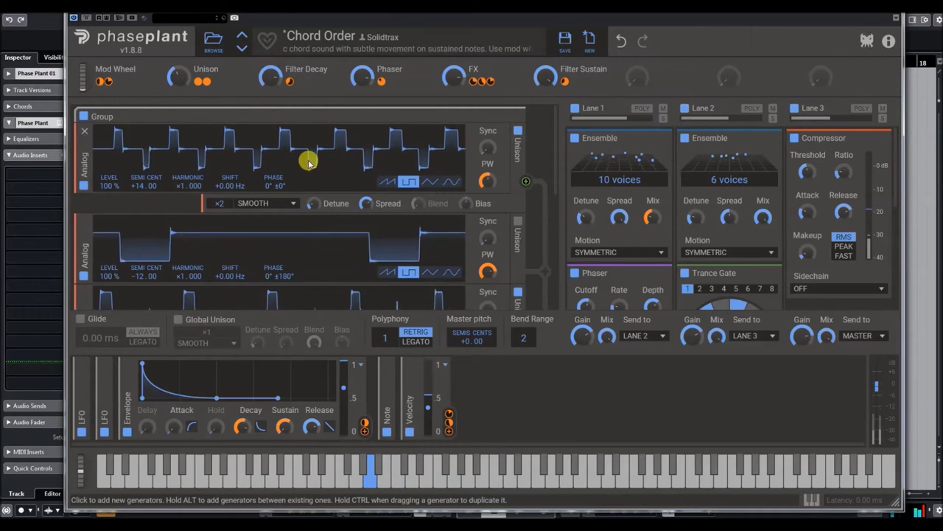
# Load the Cyriakian Chord preset and raise its Drift macro fully and its Shift Off macro to about 65%
pyautogui.click(242, 48)
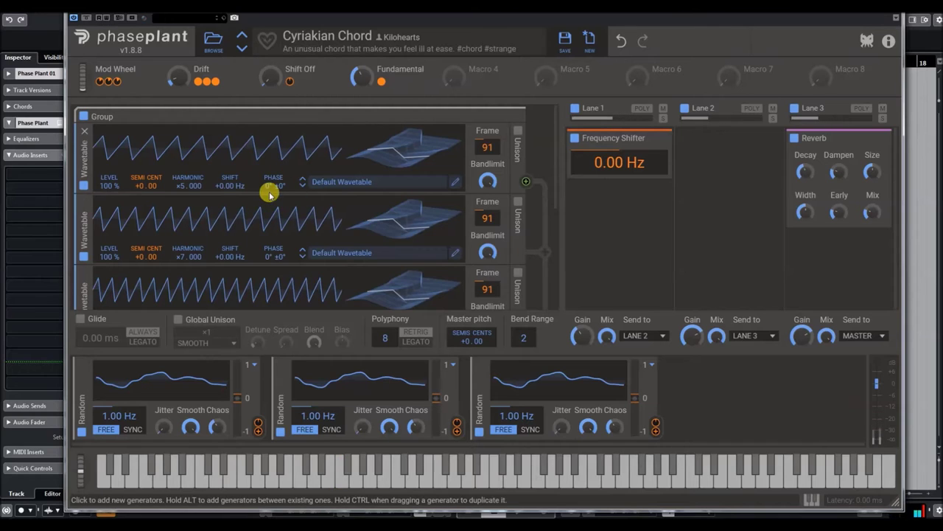
pyautogui.moveTo(179, 79); pyautogui.dragTo(179, 29)
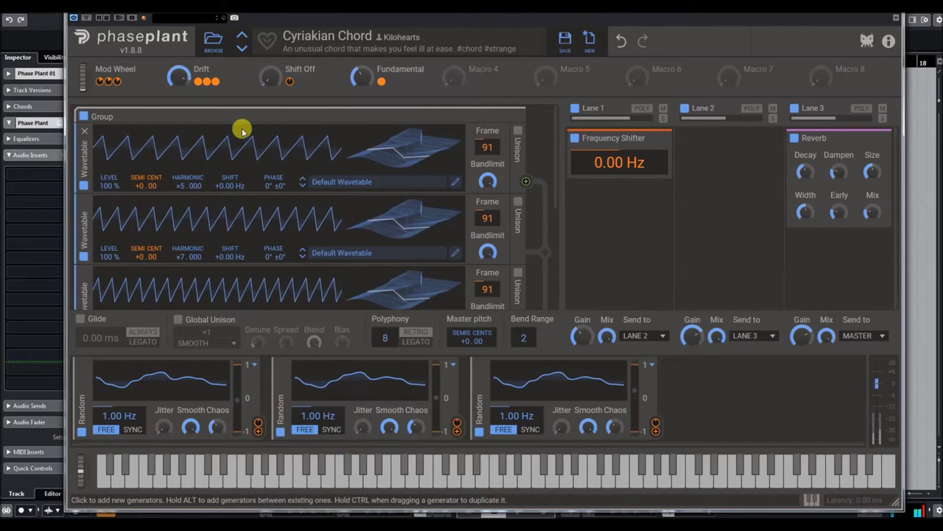
pyautogui.moveTo(270, 77); pyautogui.dragTo(270, 69)
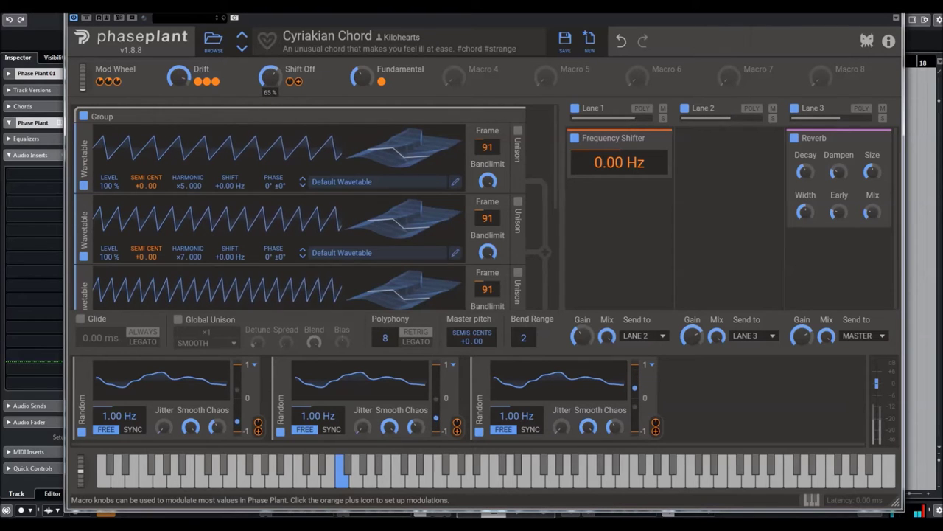
# Advance through the House Piano preset to Jazz Electric Piano
pyautogui.click(242, 49)
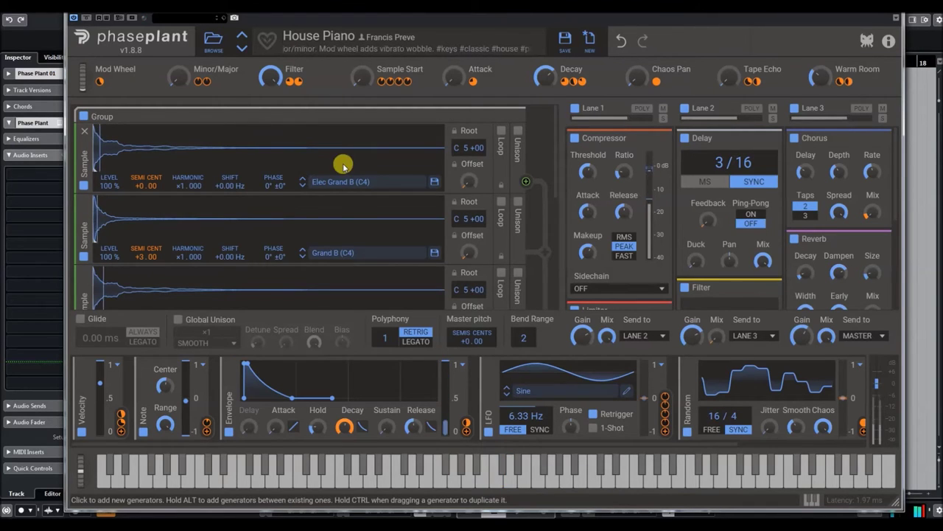
pyautogui.click(241, 49)
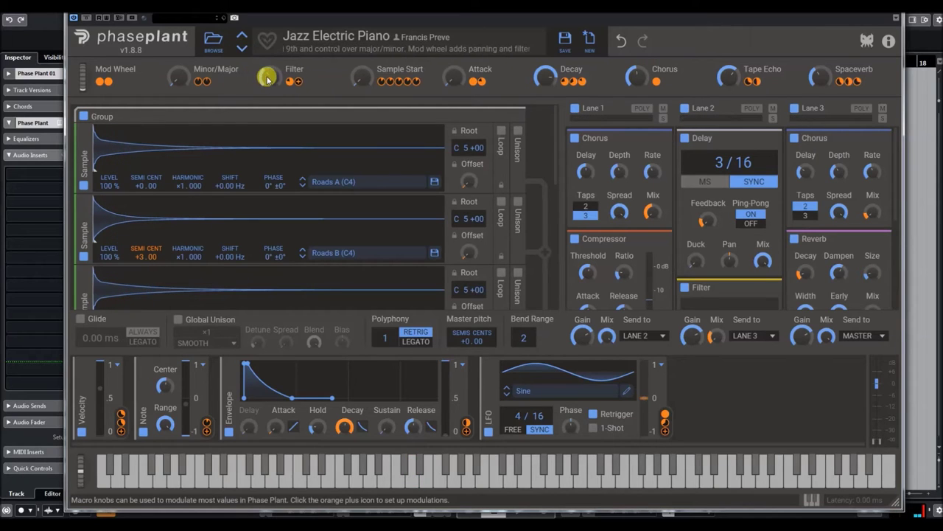
# Adjust the Filter macro of Jazz Electric Piano, turn up Minor/Major and Chorus, and move the mod wheel
pyautogui.moveTo(270, 77); pyautogui.dragTo(270, 64)
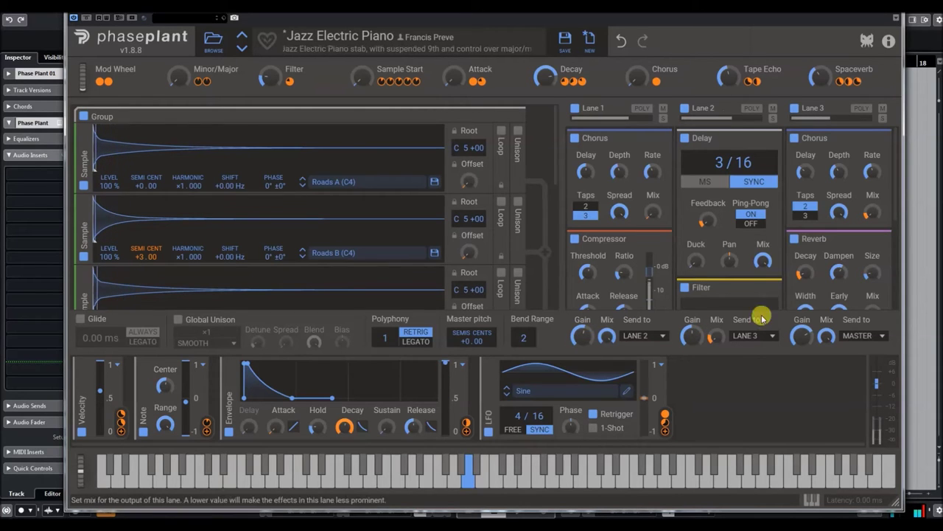
pyautogui.click(690, 337)
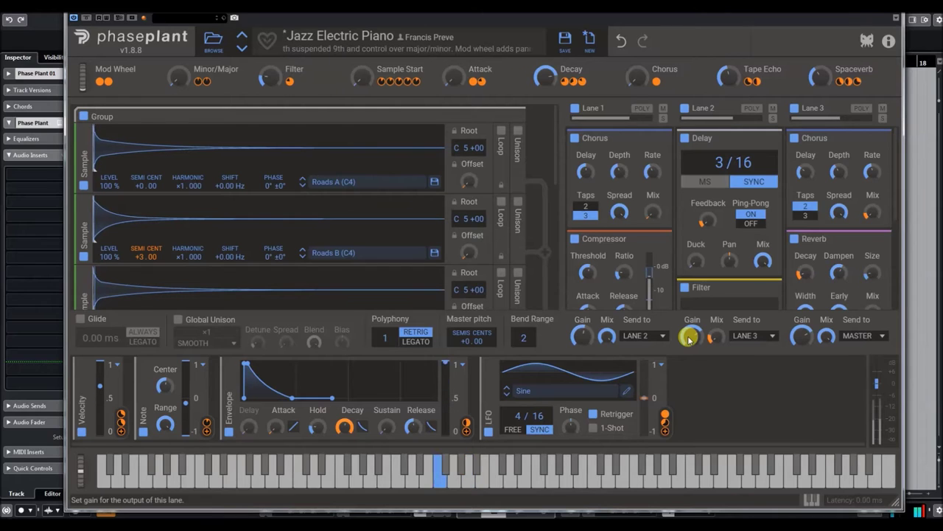
pyautogui.moveTo(179, 78); pyautogui.dragTo(179, 65)
pyautogui.moveTo(85, 86)
pyautogui.mouseDown()
pyautogui.moveTo(78, 9)
pyautogui.moveTo(95, 93)
pyautogui.mouseUp()
pyautogui.moveTo(634, 78); pyautogui.dragTo(634, 62)
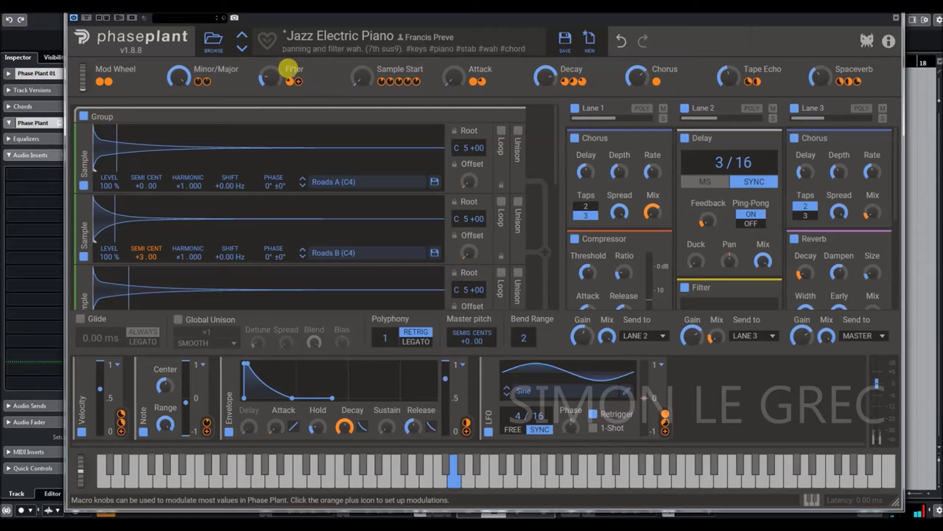
# Load the Lovely Strings preset and try several filter types in Lane 2, ending on band pass
pyautogui.click(242, 48)
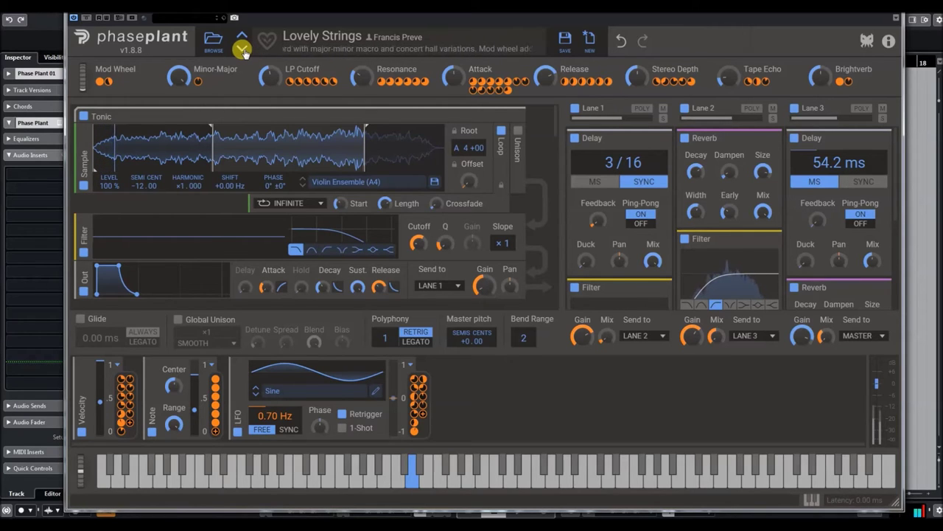
pyautogui.click(701, 307)
pyautogui.click(727, 307)
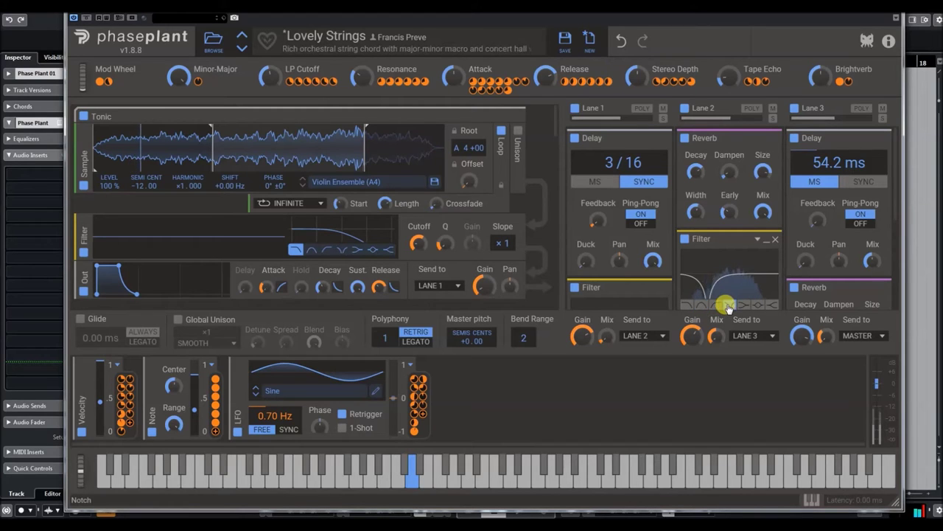
pyautogui.click(688, 305)
pyautogui.click(704, 307)
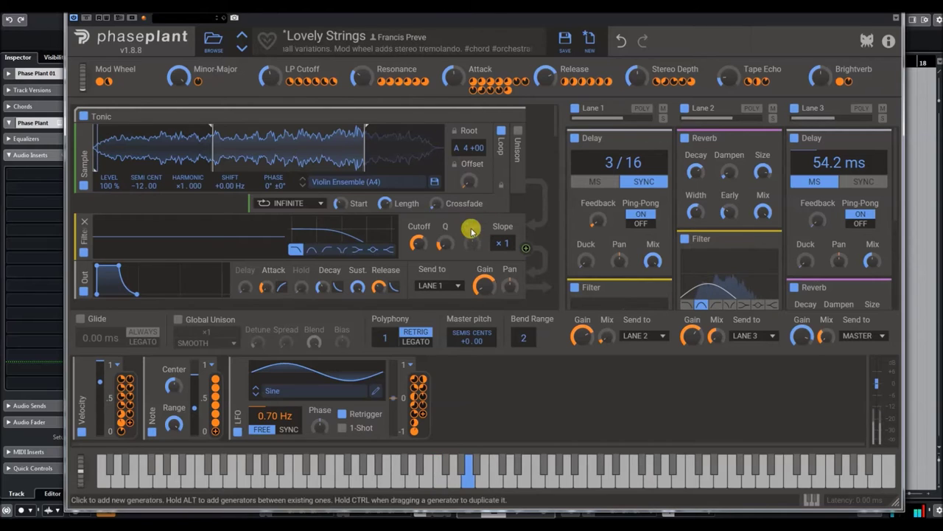
# Set the Tonic group's filter to high pass and reshape its output envelope with a longer decay and lower sustain
pyautogui.click(308, 250)
pyautogui.click(324, 250)
pyautogui.moveTo(130, 267); pyautogui.dragTo(164, 278)
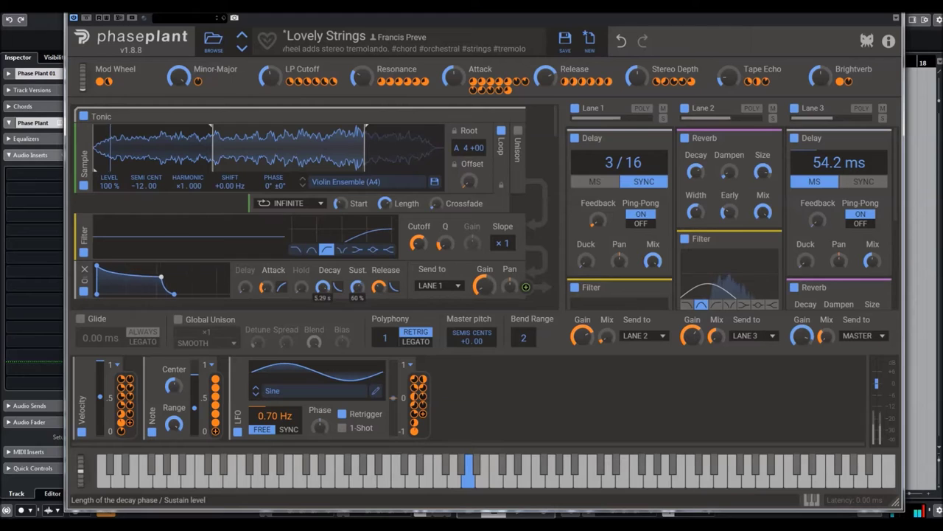
# Advance through the Mono Chorder and Orchestra Hit presets to Rave 7th
pyautogui.click(245, 47)
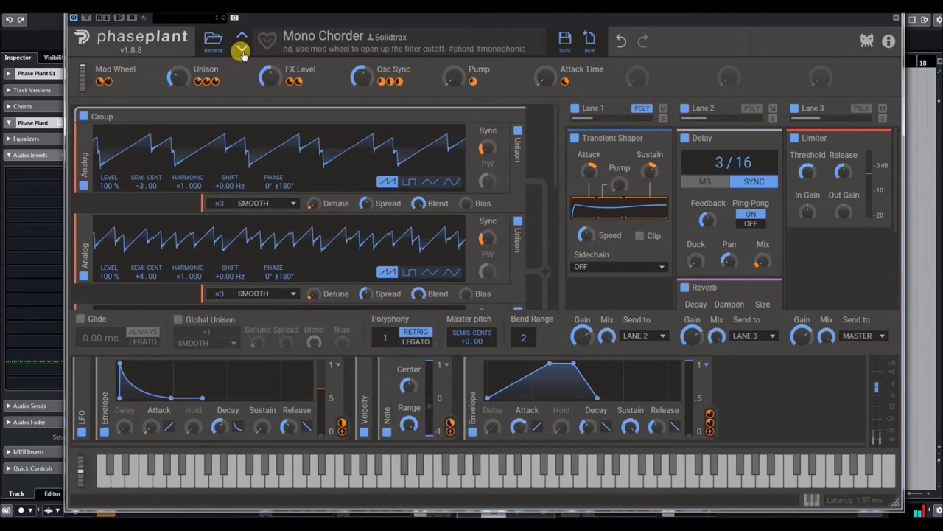
pyautogui.click(242, 51)
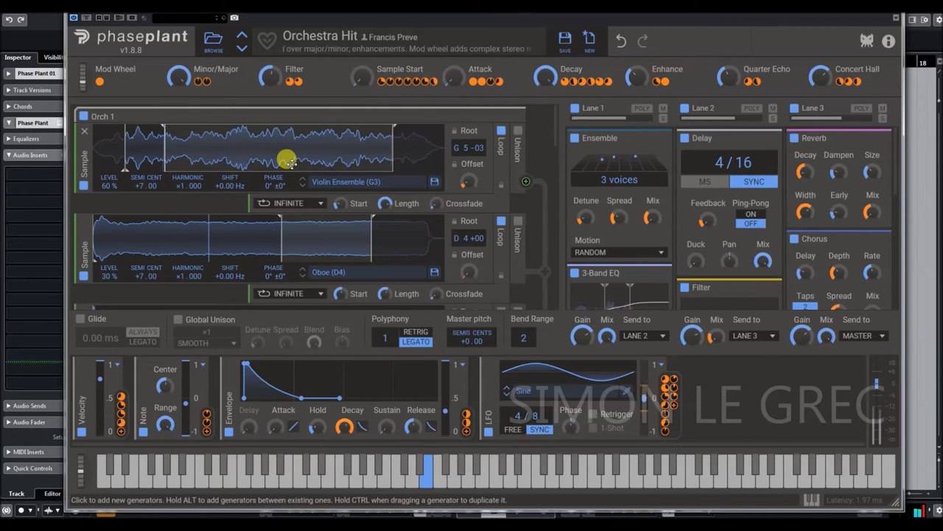
pyautogui.click(242, 50)
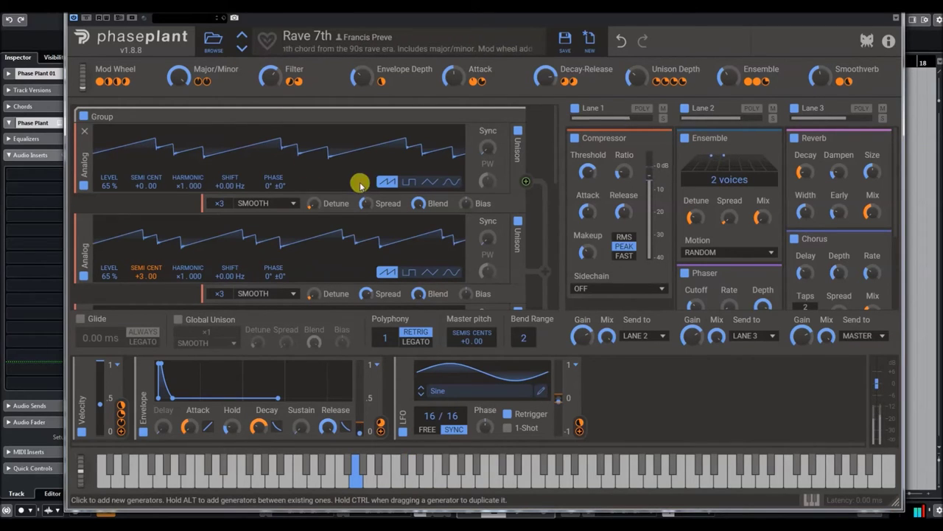
# Switch the first two analog oscillators to square waves and turn up the Unison Depth macro
pyautogui.click(409, 181)
pyautogui.click(409, 272)
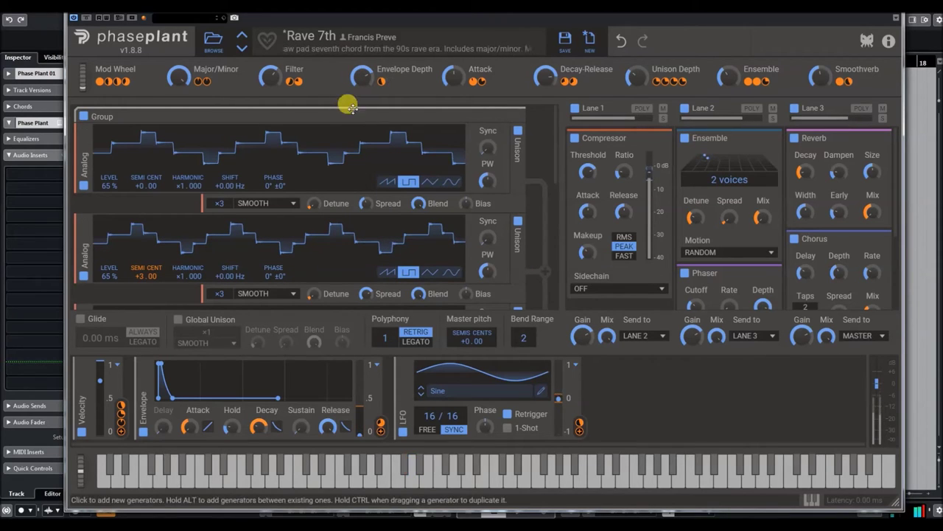
pyautogui.moveTo(634, 82); pyautogui.dragTo(634, 30)
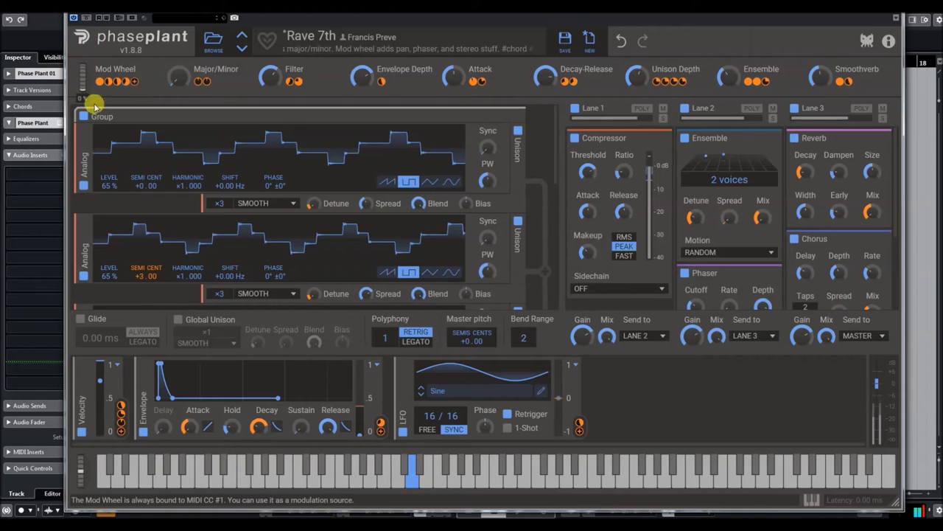
# Sweep the first oscillator's sync up and back to minimum, and adjust its pulse width
pyautogui.moveTo(487, 151); pyautogui.dragTo(486, 110)
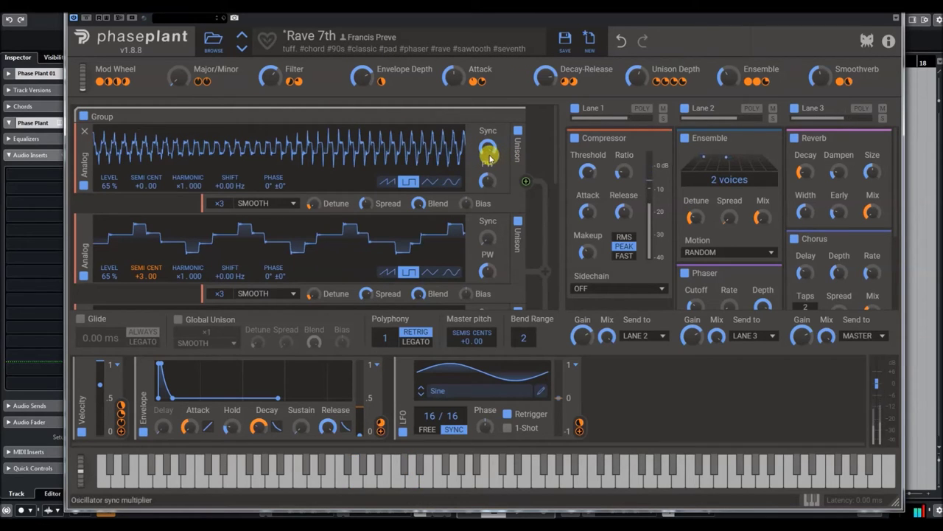
pyautogui.moveTo(487, 147); pyautogui.dragTo(487, 261)
pyautogui.moveTo(487, 181); pyautogui.dragTo(487, 193)
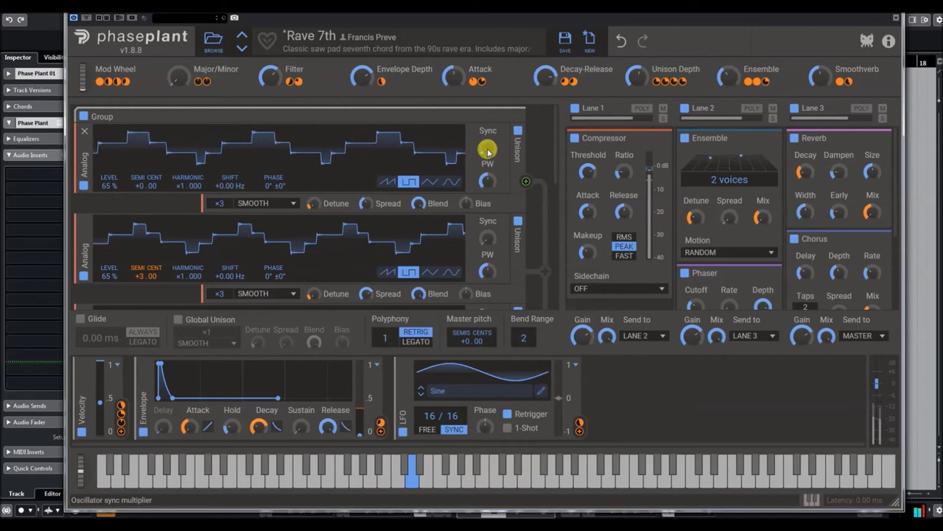
# Load the Rave Stab preset and raise the Mod Wheel's second modulation amount to full
pyautogui.click(242, 49)
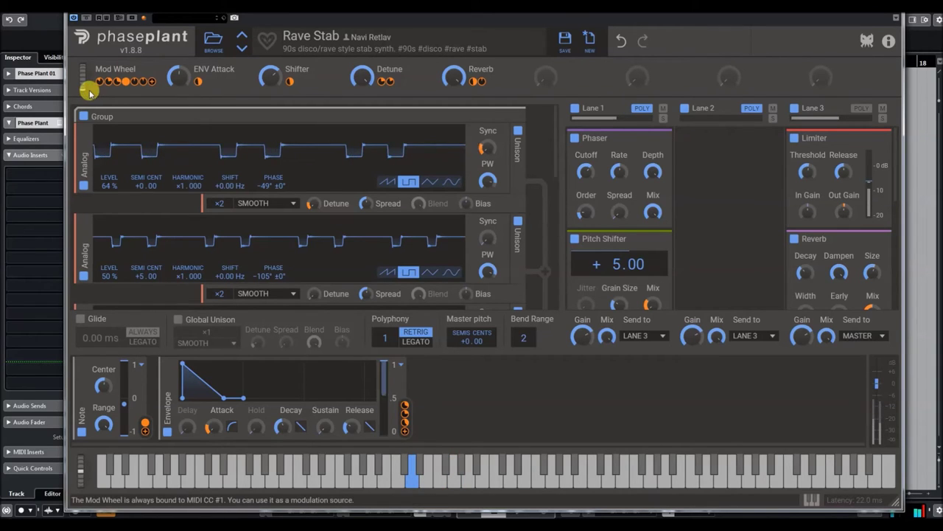
pyautogui.moveTo(109, 81); pyautogui.dragTo(109, 81)
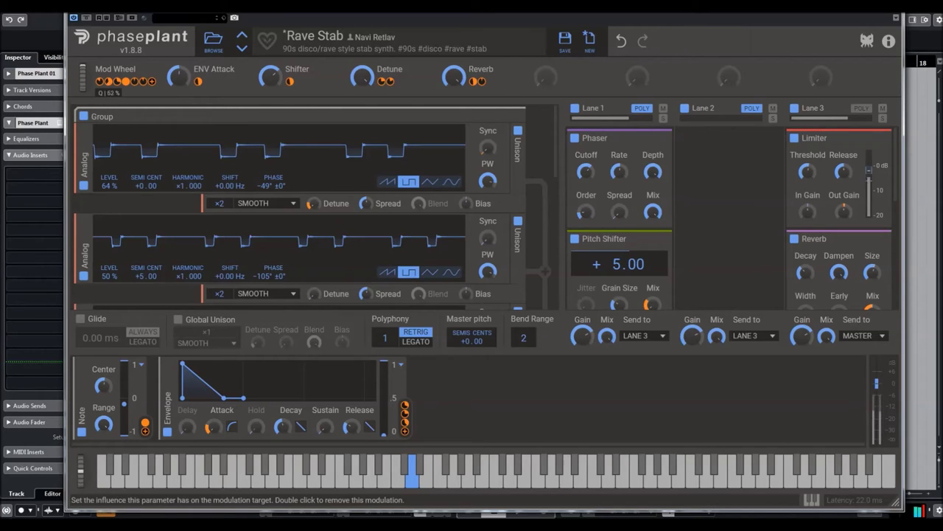
# Load the Reggae Offbeat preset, and test the mod wheel at 100% and with stronger modulation amounts
pyautogui.click(241, 50)
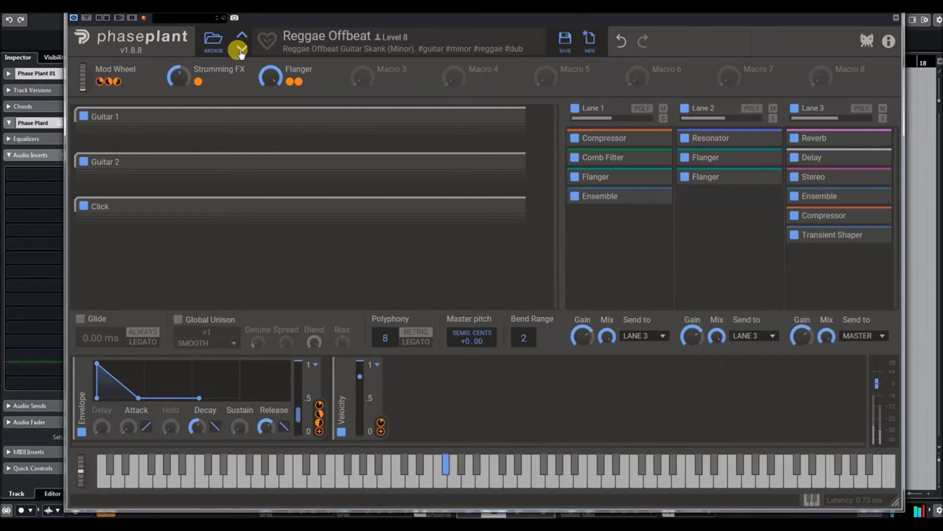
pyautogui.moveTo(84, 87); pyautogui.dragTo(86, 28)
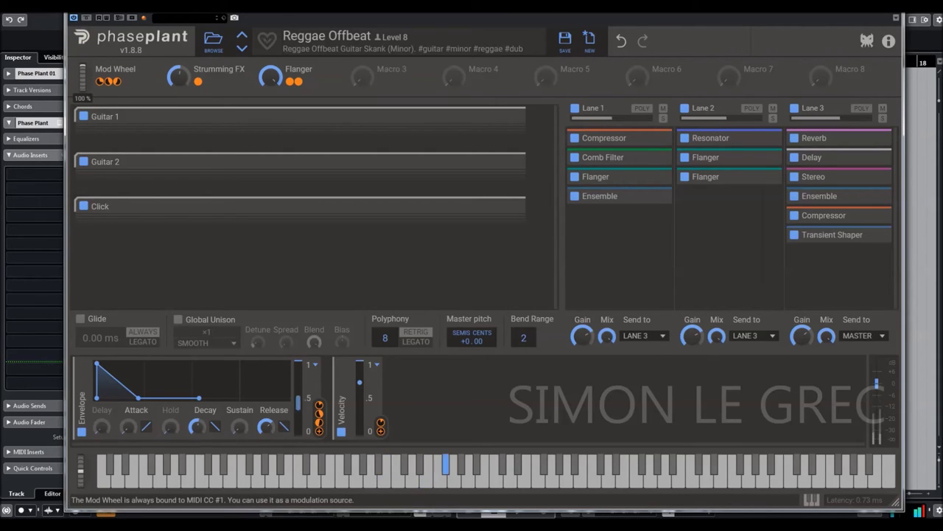
pyautogui.moveTo(99, 82); pyautogui.dragTo(89, 227)
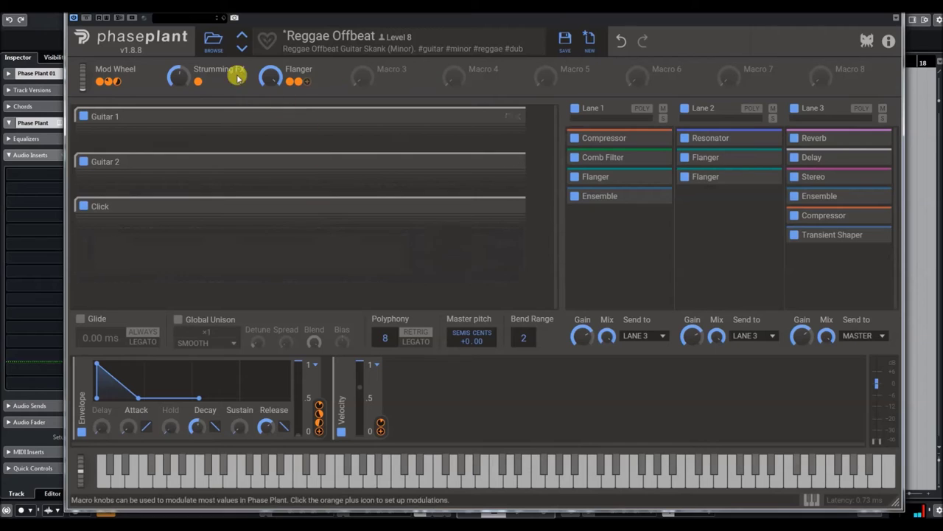
# Load the Sophistichord preset and adjust the analog oscillator's sync multiplier and the Enhance macro's modulation amount for Spread
pyautogui.click(242, 49)
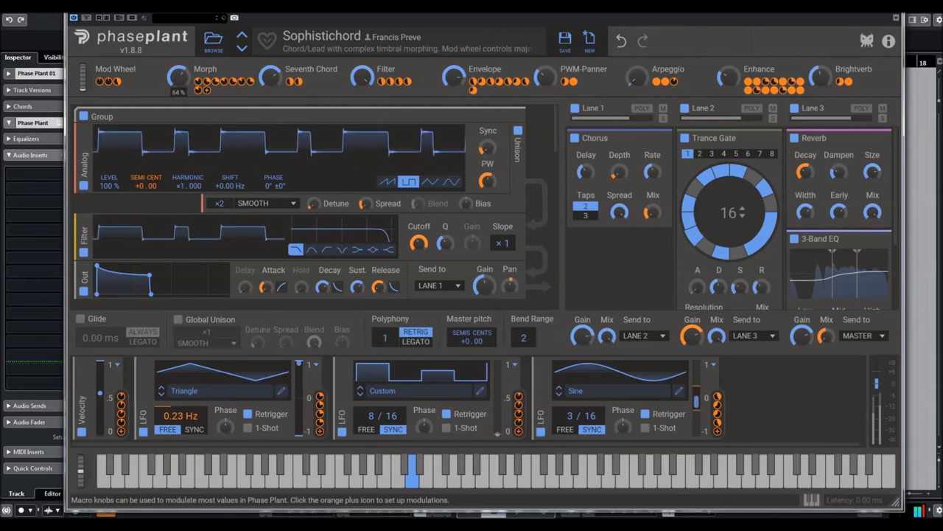
pyautogui.moveTo(487, 147); pyautogui.dragTo(487, 143)
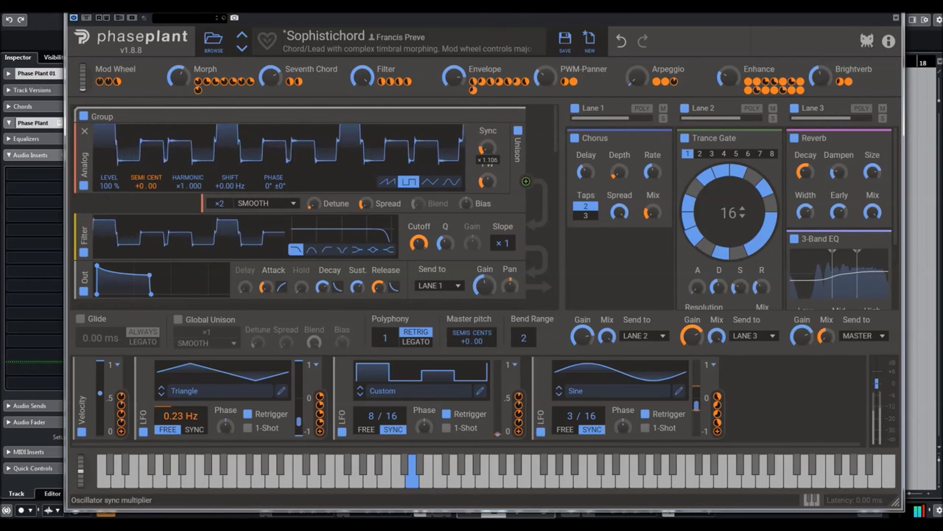
pyautogui.moveTo(486, 148); pyautogui.dragTo(487, 152)
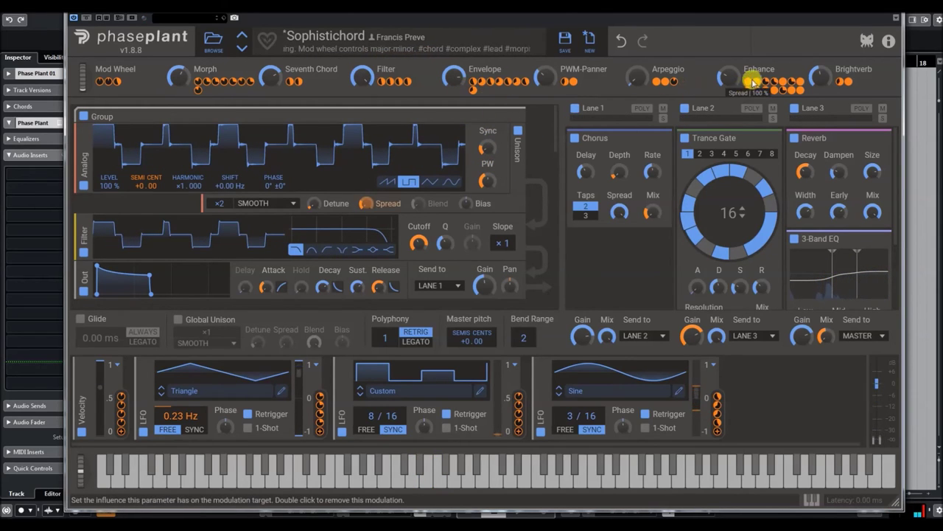
pyautogui.moveTo(757, 82); pyautogui.dragTo(757, 84)
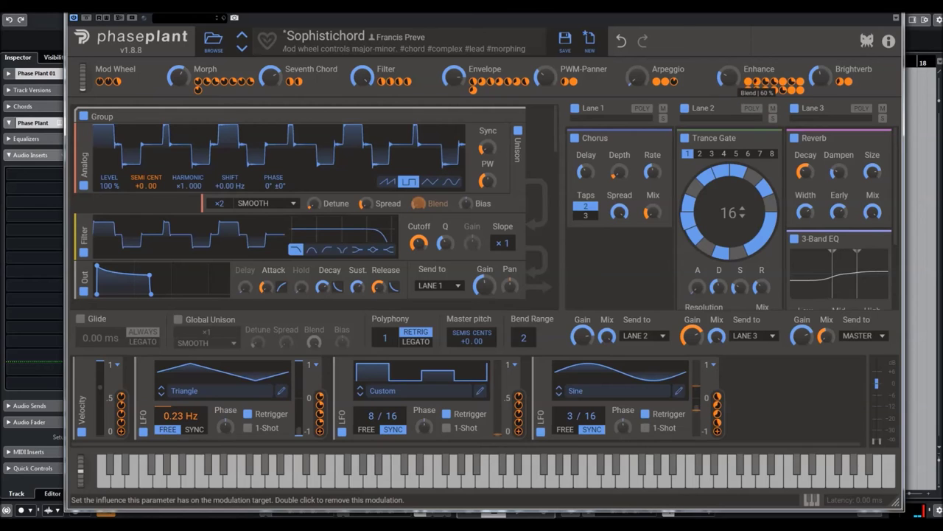
# Load the Spheric Chords preset, raise the Filter Speed macro and turn the Tape Stop macro down to minimum
pyautogui.click(241, 50)
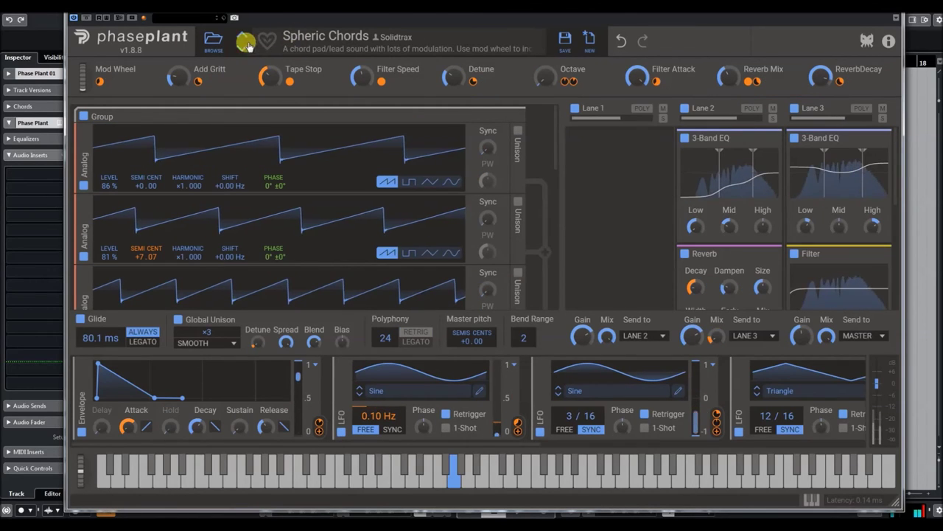
pyautogui.click(213, 43)
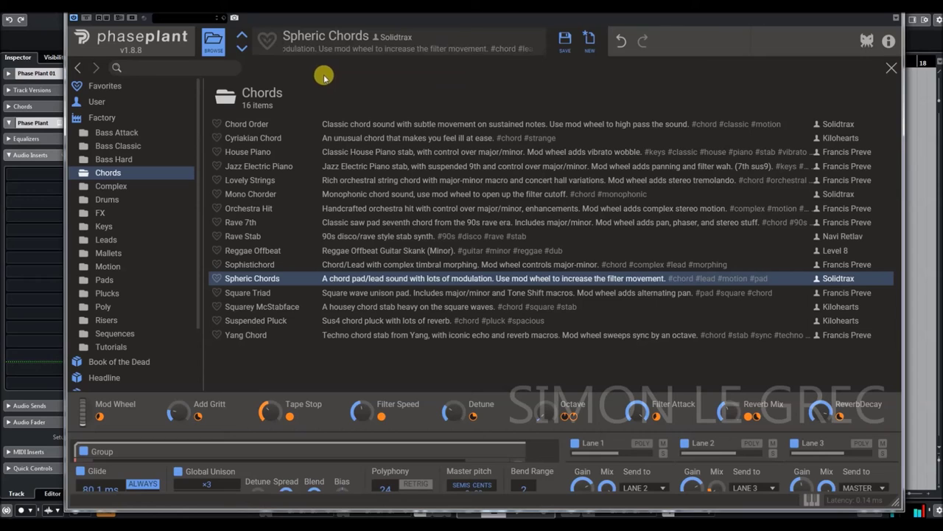
pyautogui.click(213, 43)
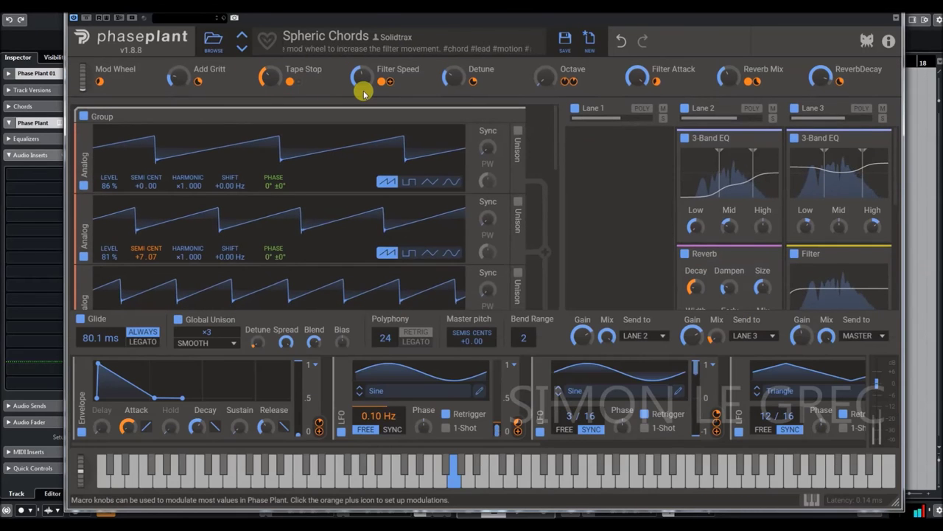
pyautogui.moveTo(362, 82); pyautogui.dragTo(382, 115)
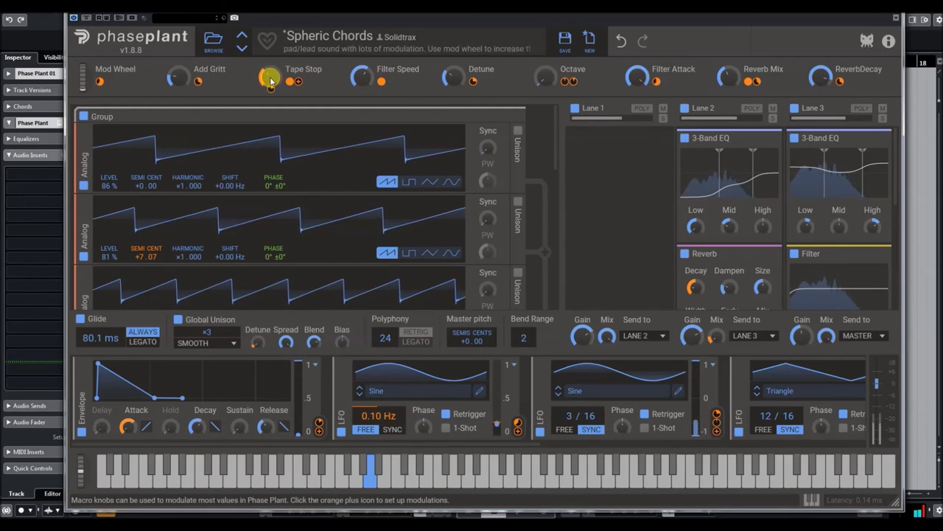
pyautogui.moveTo(270, 80)
pyautogui.mouseDown()
pyautogui.moveTo(269, 62)
pyautogui.moveTo(270, 79)
pyautogui.mouseUp()
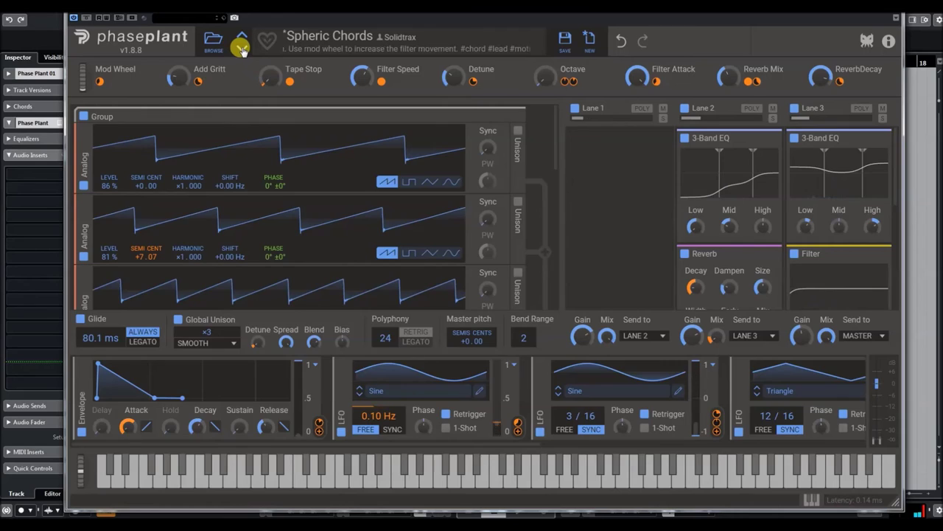
# Advance through Square Triad to the Squarey McStabface preset and set the first oscillator's semitone tuning to -6.00
pyautogui.click(242, 48)
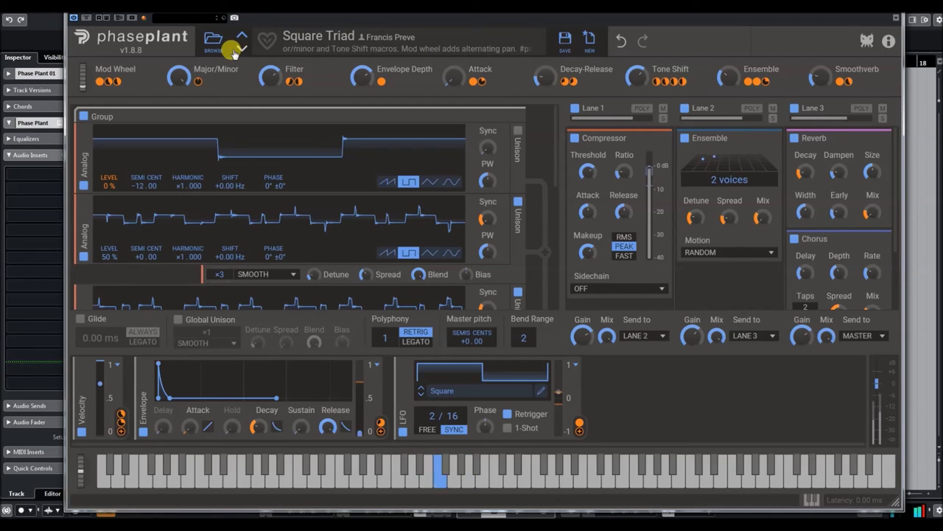
pyautogui.click(240, 50)
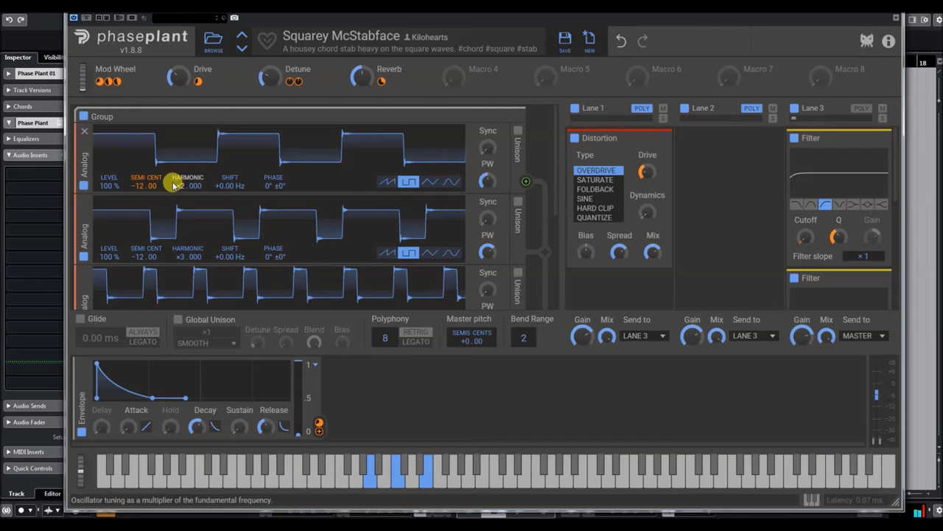
pyautogui.moveTo(148, 190); pyautogui.dragTo(242, 53)
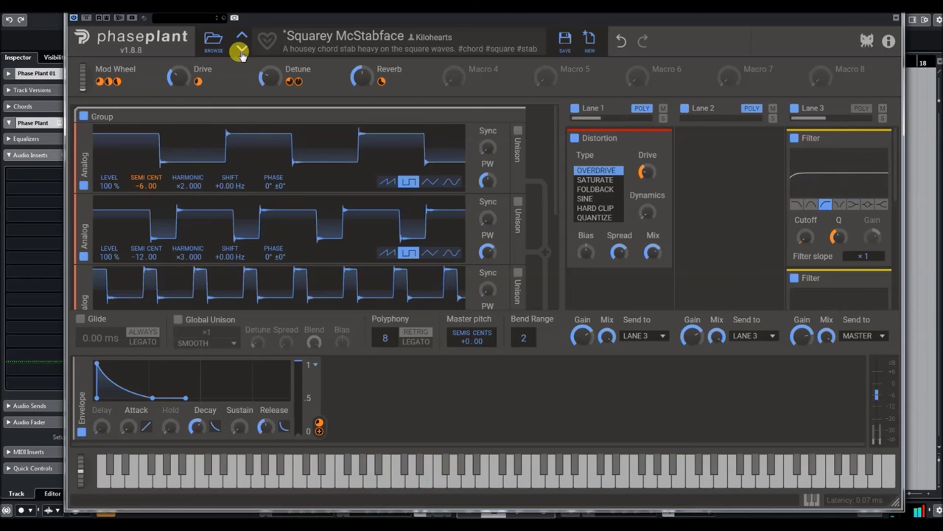
# Advance past Suspended Pluck to the Yang Chord preset, and raise its Filter and Filter Decay macros
pyautogui.click(241, 48)
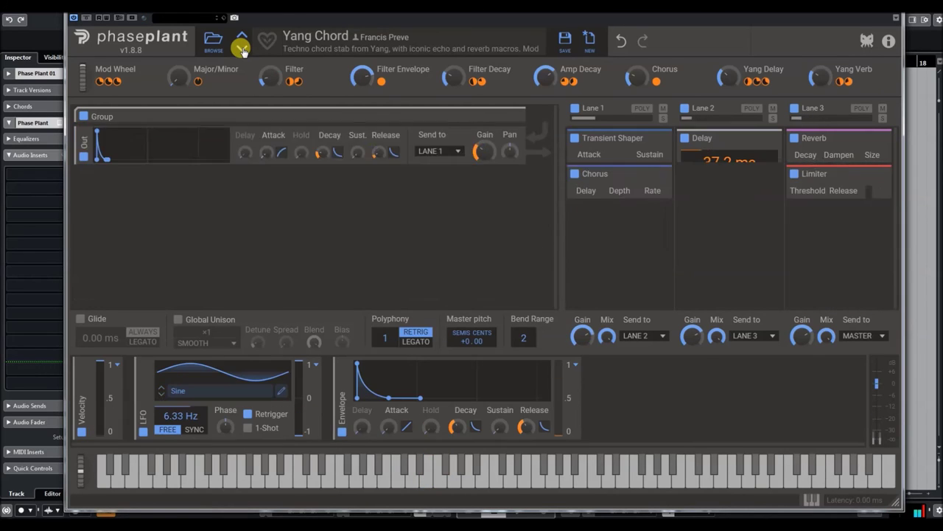
pyautogui.click(241, 48)
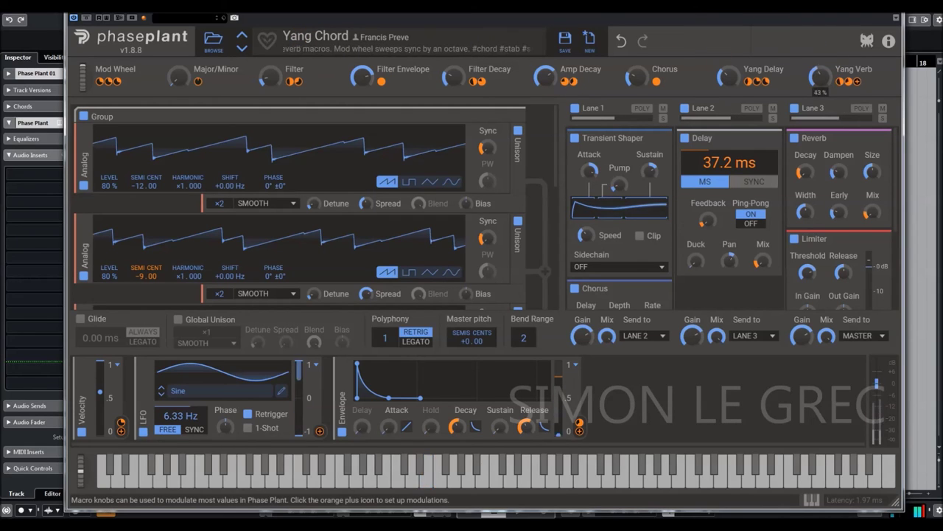
pyautogui.moveTo(271, 78)
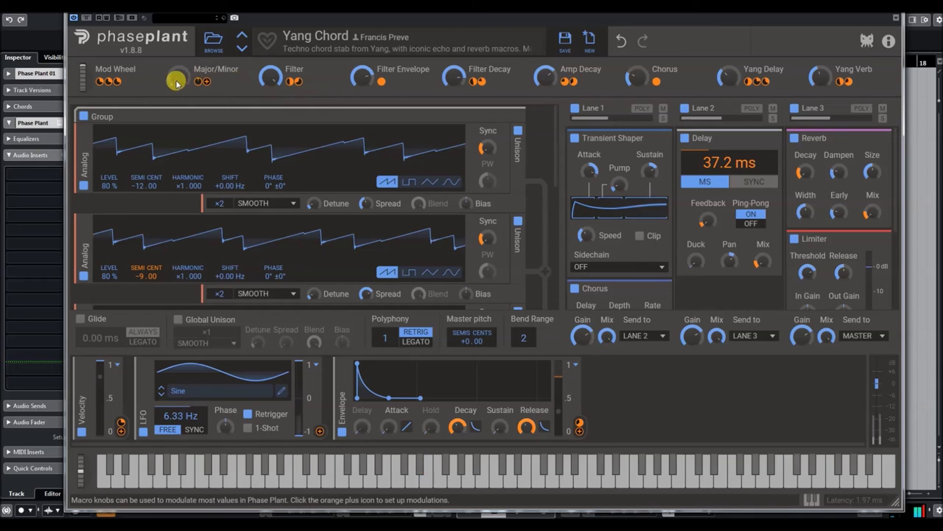
pyautogui.moveTo(178, 77)
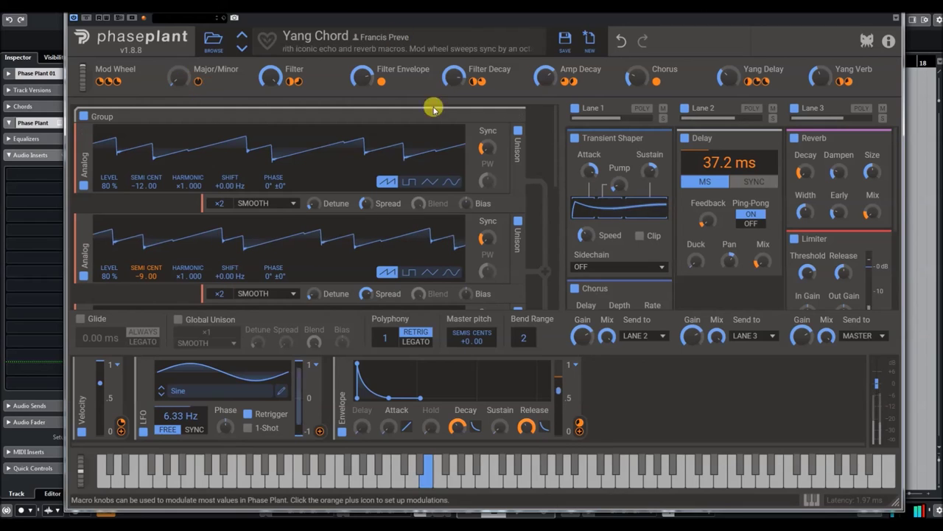
# Raise the sync of the first and second analog oscillators strongly, and open the preset browser on the Chords folder
pyautogui.moveTo(486, 147); pyautogui.dragTo(486, 144)
pyautogui.moveTo(487, 239); pyautogui.dragTo(486, 215)
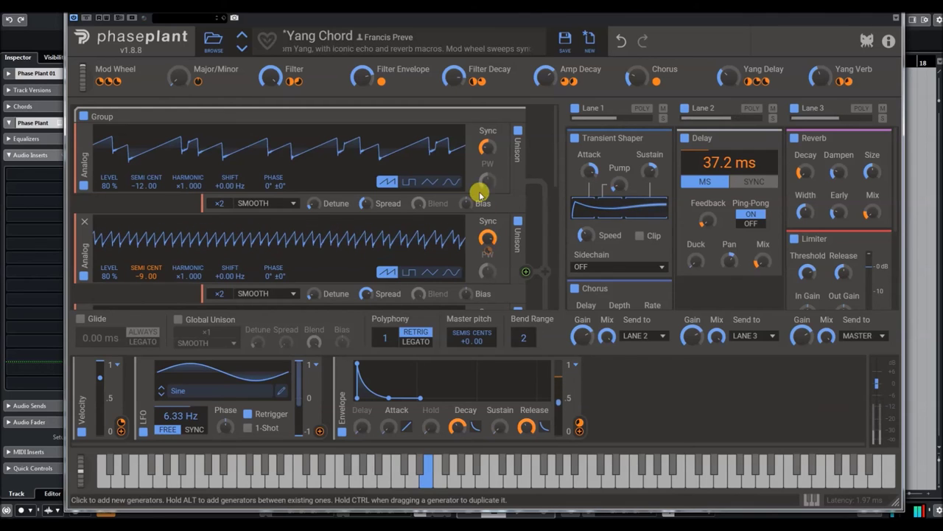
pyautogui.moveTo(487, 144); pyautogui.dragTo(487, 126)
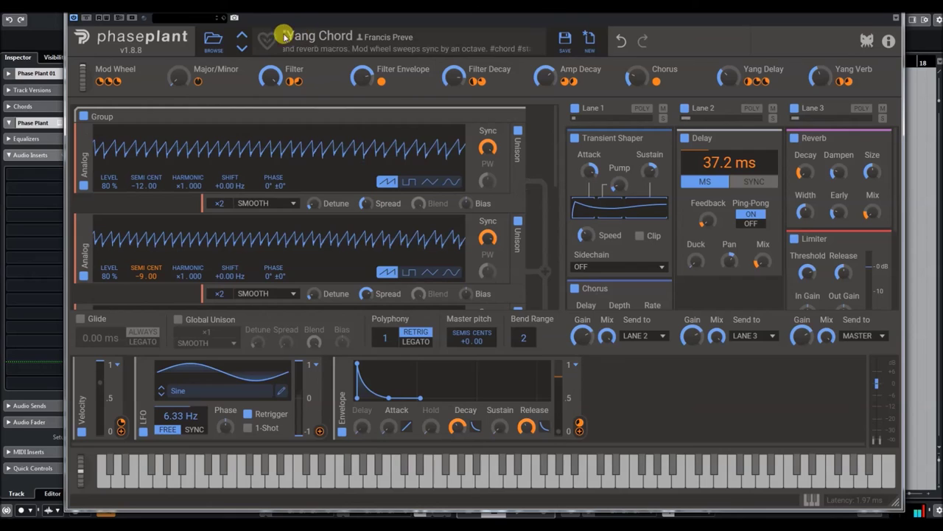
pyautogui.click(212, 42)
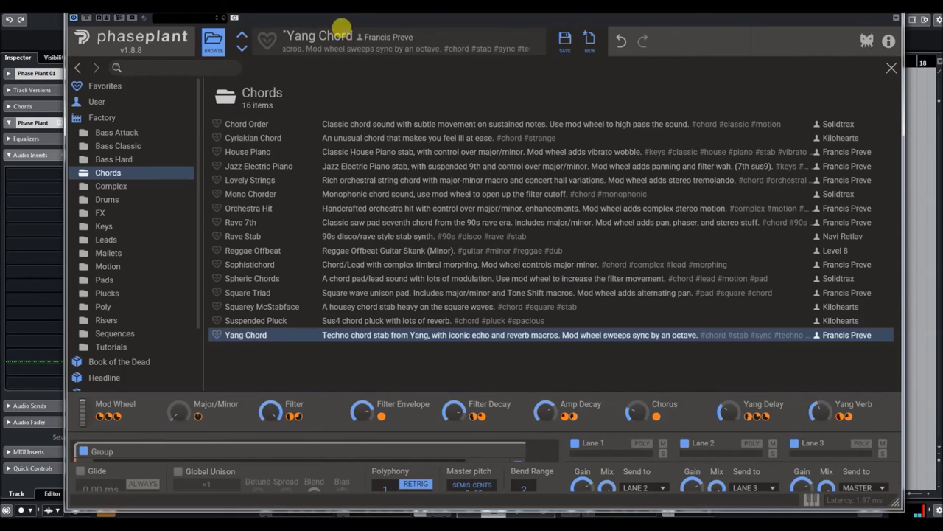